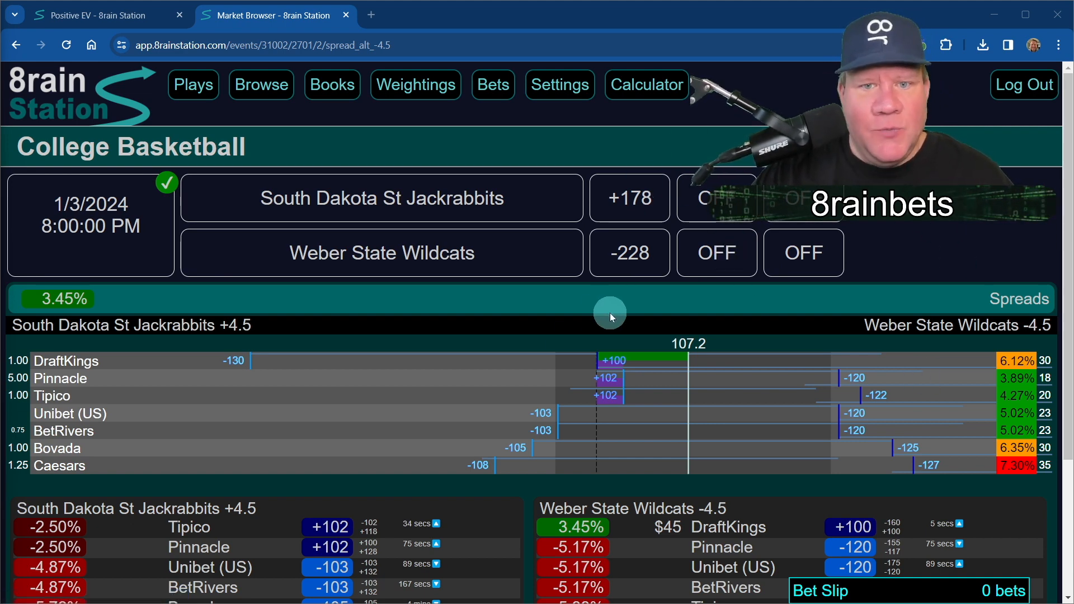
Step: Filter the Weber State -4.5 spread market to Pinnacle as the only weighted book and review the odds chart
scroll(508, 314, "down", 1)
scroll(508, 314, "up", 1)
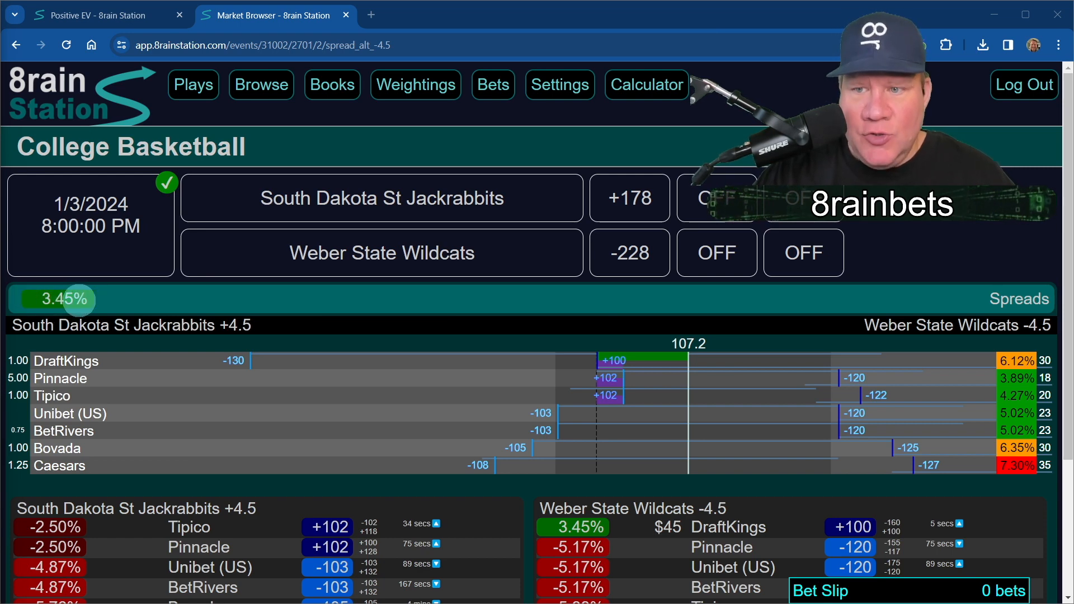
scroll(234, 261, "down", 1)
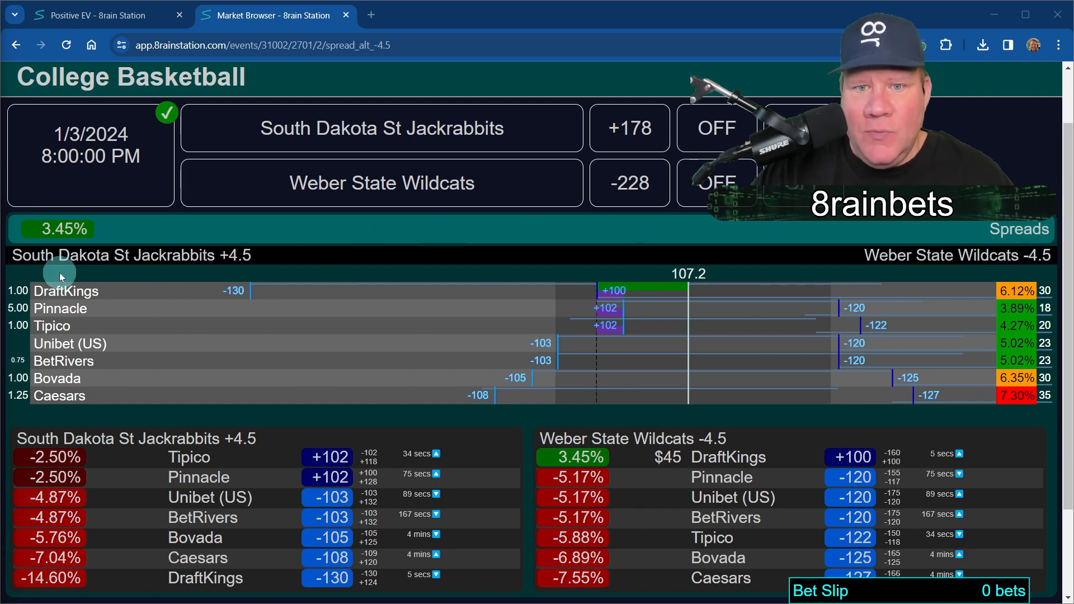
left_click(59, 310)
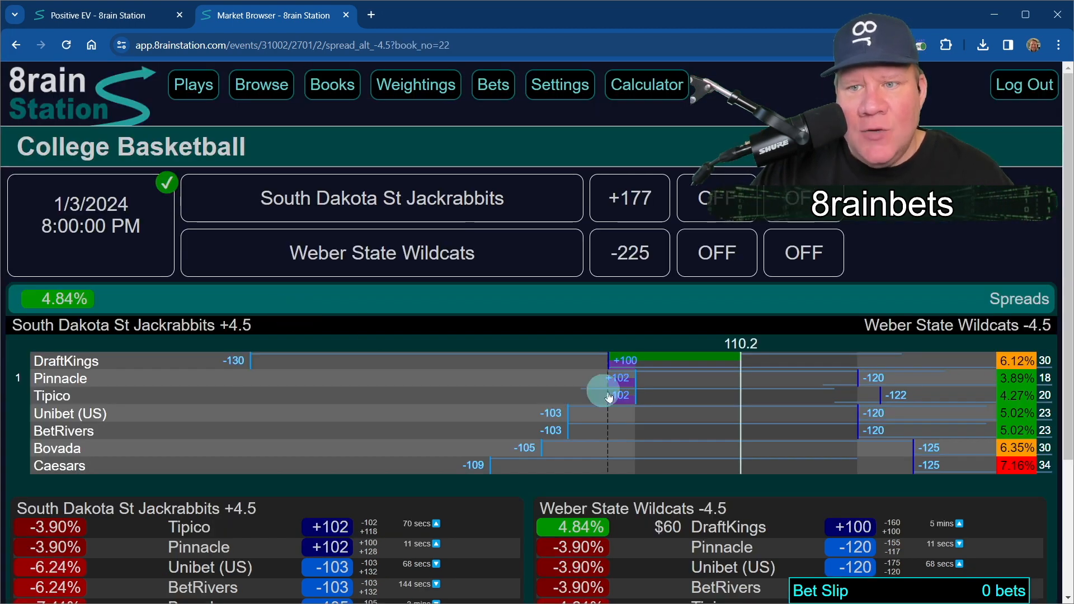
scroll(625, 361, "down", 1)
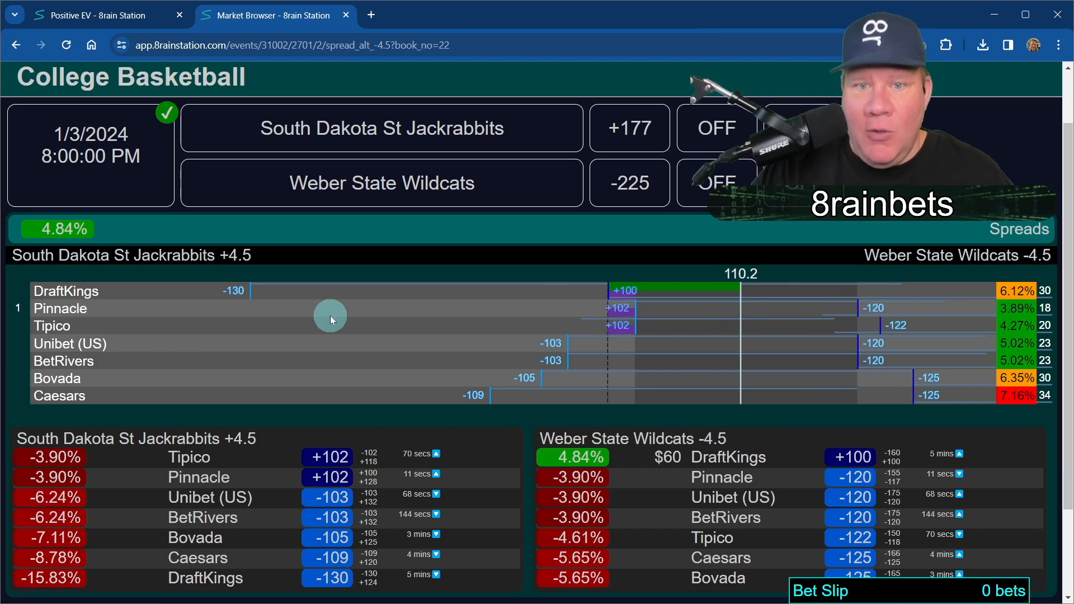
Step: Go back to the view weighted across all books, and reapply the Pinnacle-only filter to compare the spread's expected values
key("alt+Left")
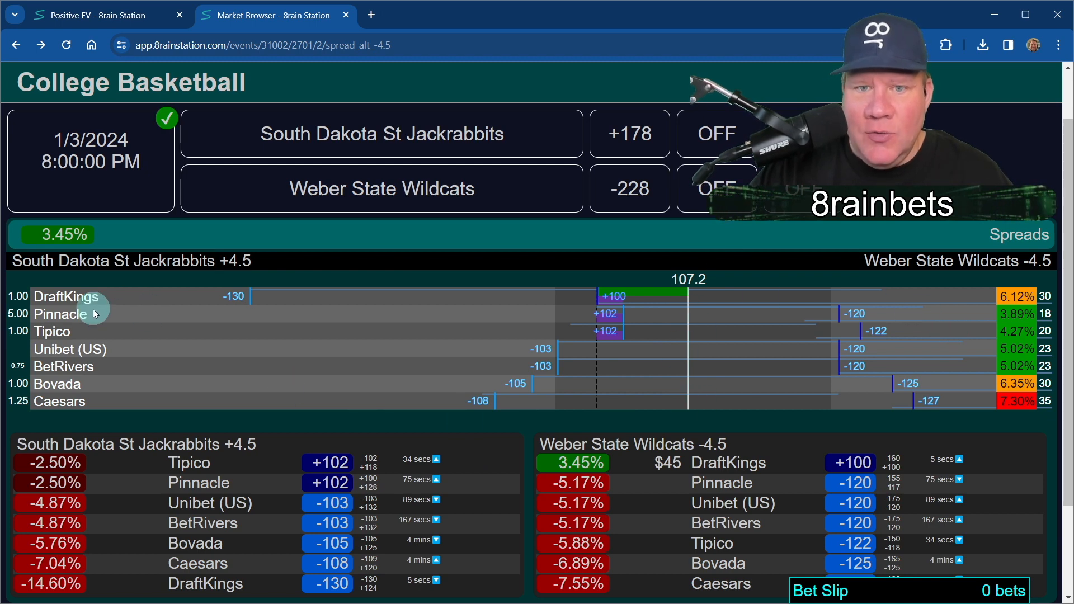
left_click(66, 314)
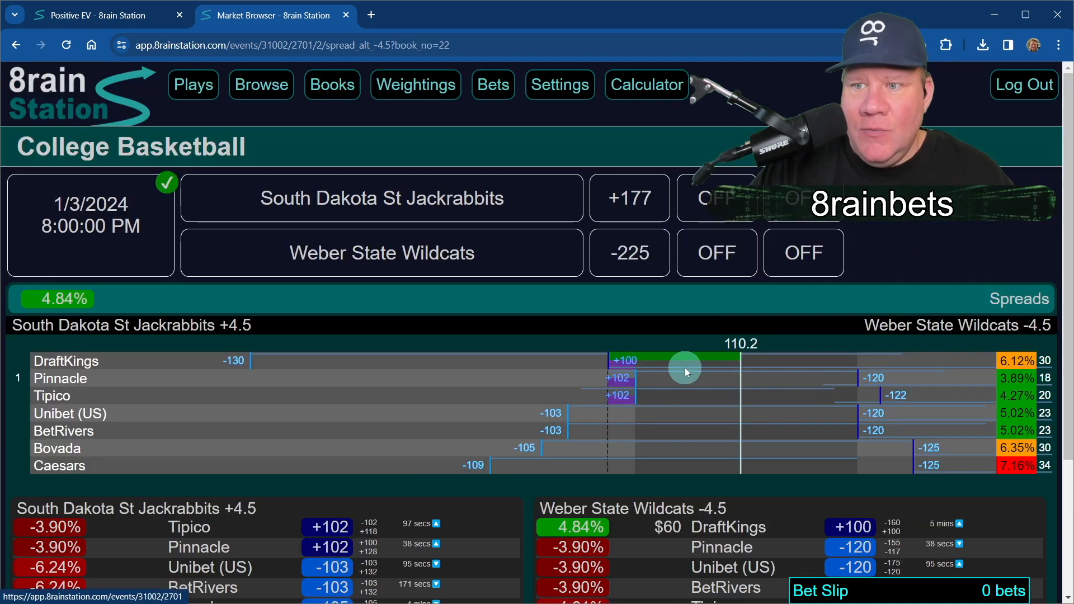
scroll(856, 369, "down", 1)
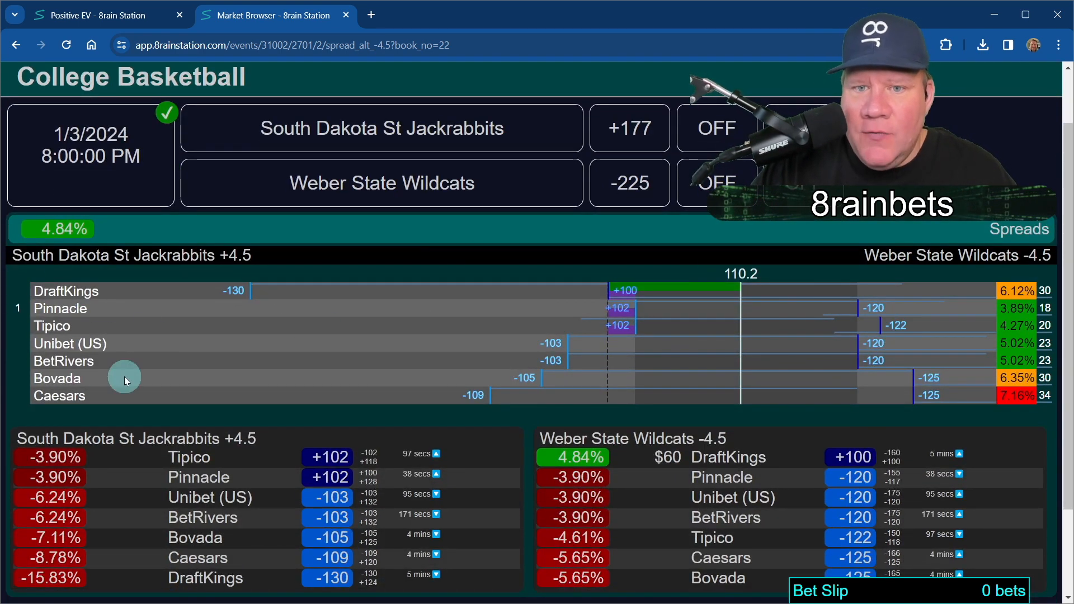
Step: View the spread market weighted only by Caesars, and return to the Pinnacle-only view
left_click(45, 396)
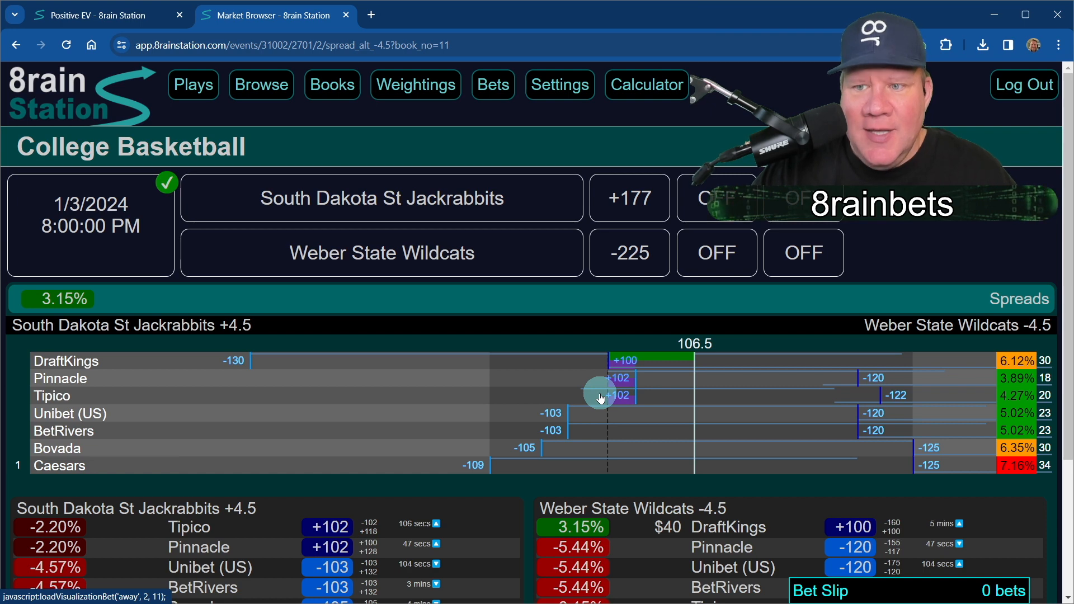
key("alt+Left")
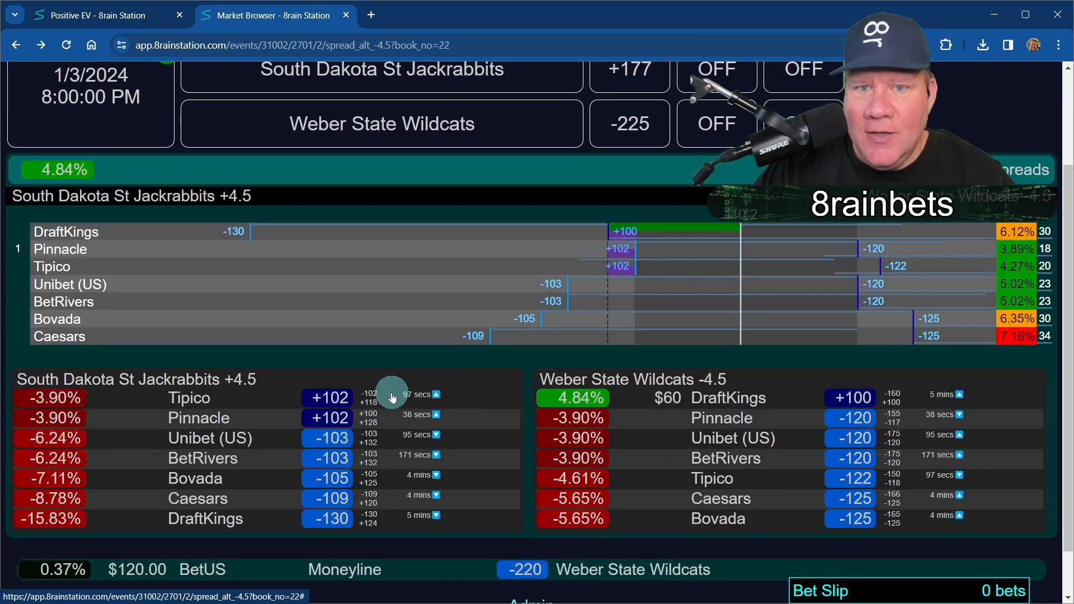
scroll(243, 335, "up", 2)
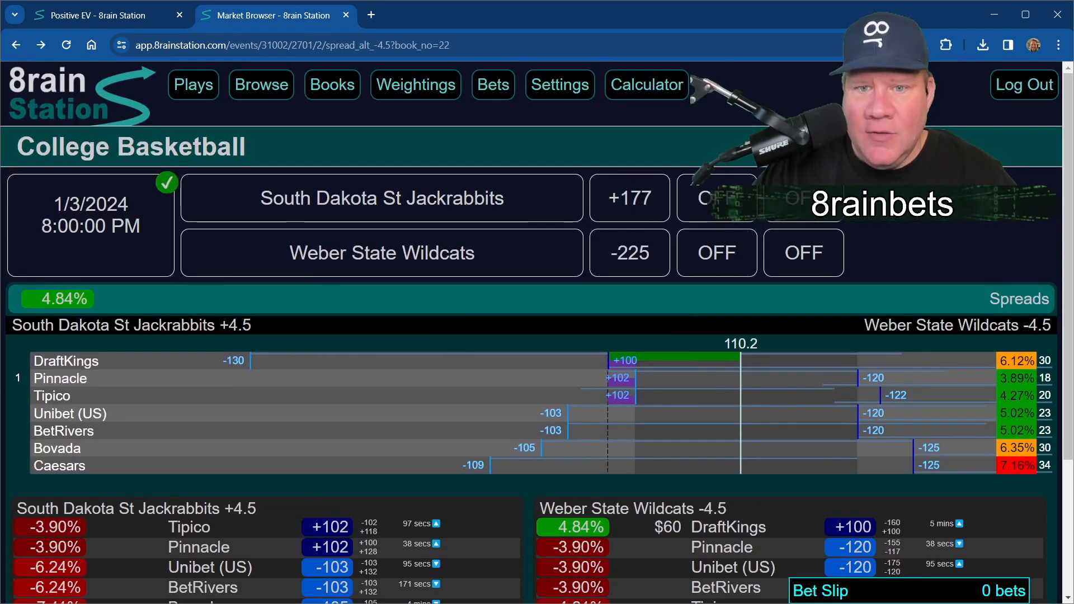
Step: Compare the Pinnacle-only spread chart and book odds with the multi-book weighted view, returning to the Pinnacle-only view
scroll(817, 417, "down", 2)
scroll(804, 466, "up", 1)
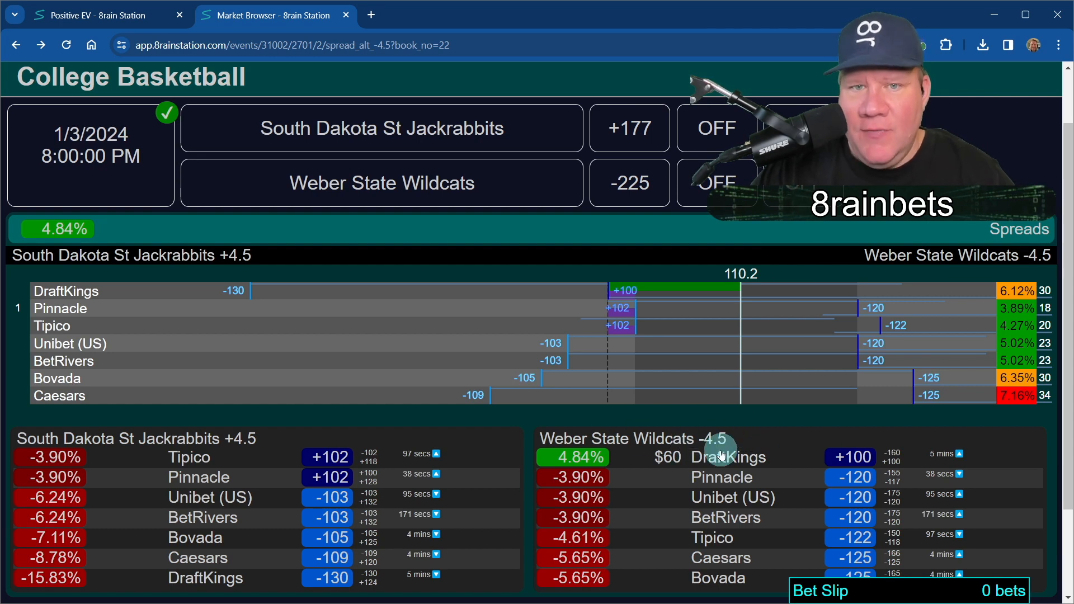
scroll(722, 456, "up", 1)
scroll(722, 456, "down", 1)
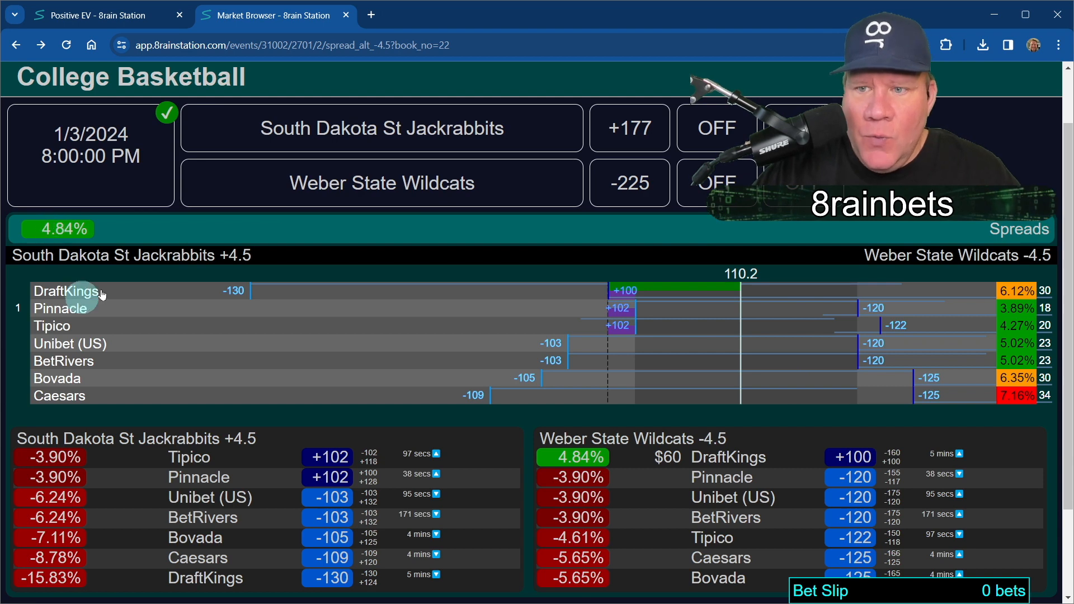
scroll(713, 331, "up", 2)
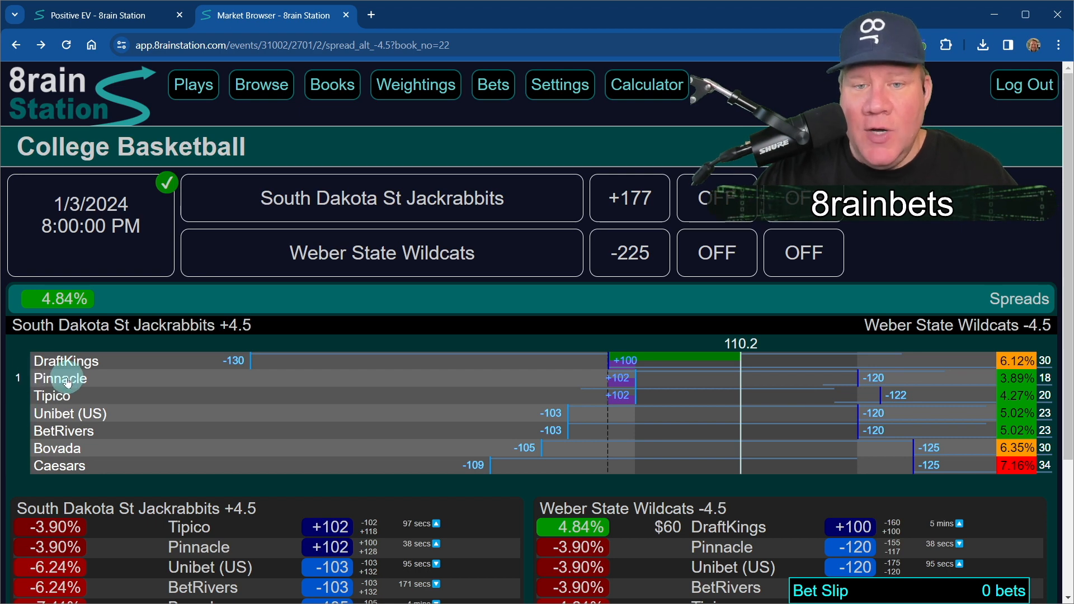
scroll(19, 367, "down", 1)
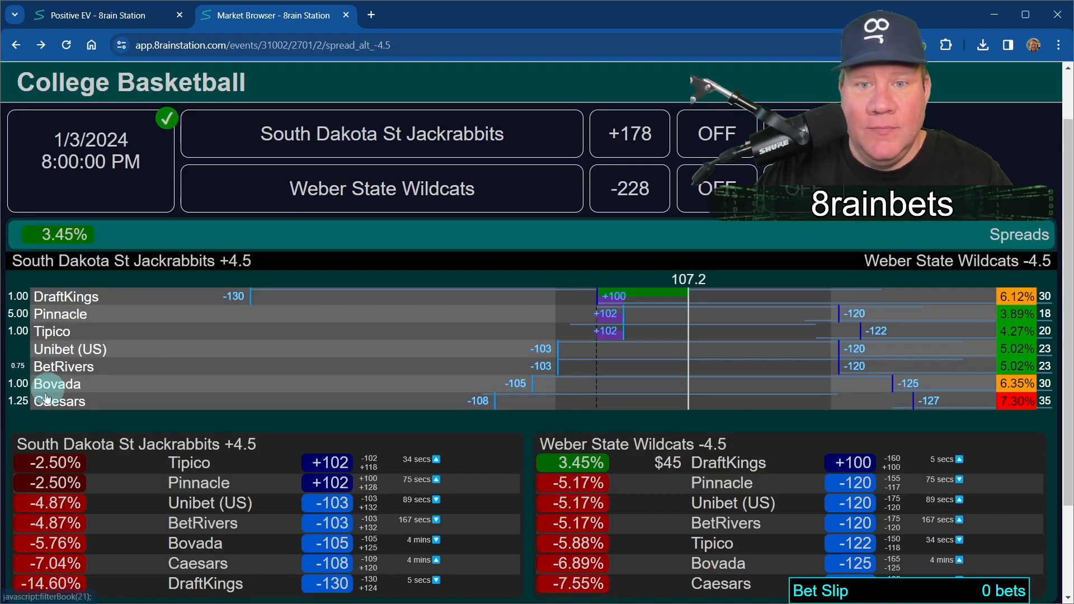
key("alt+Right")
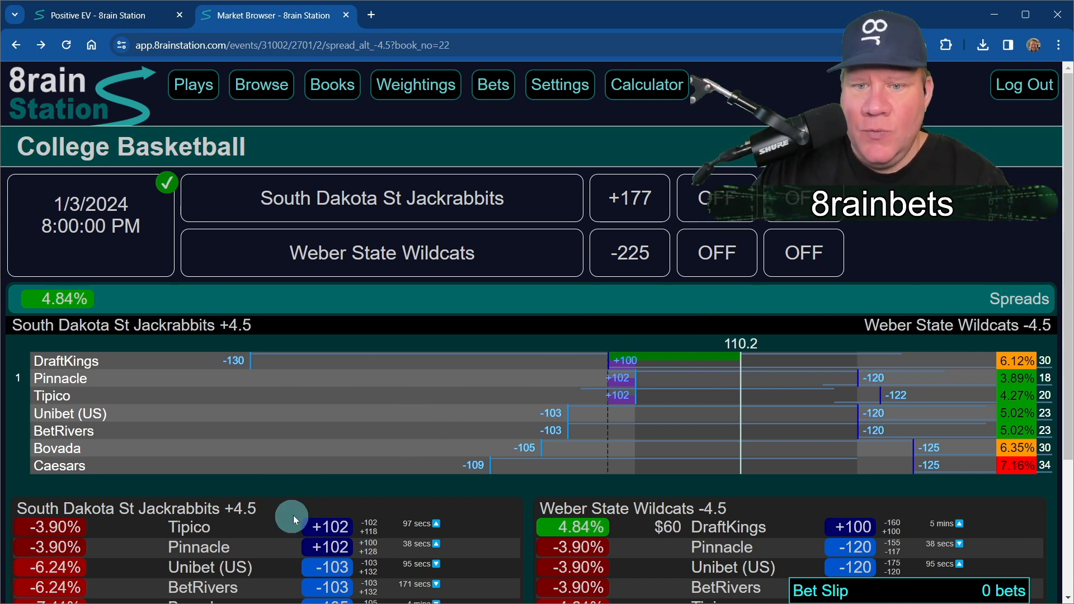
scroll(371, 438, "down", 2)
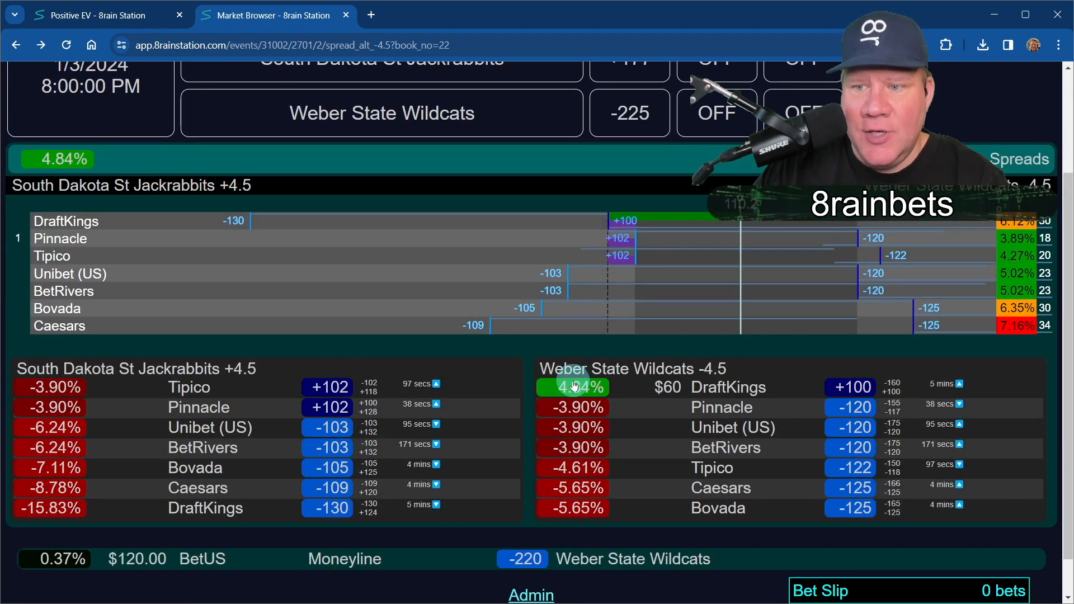
scroll(576, 383, "up", 1)
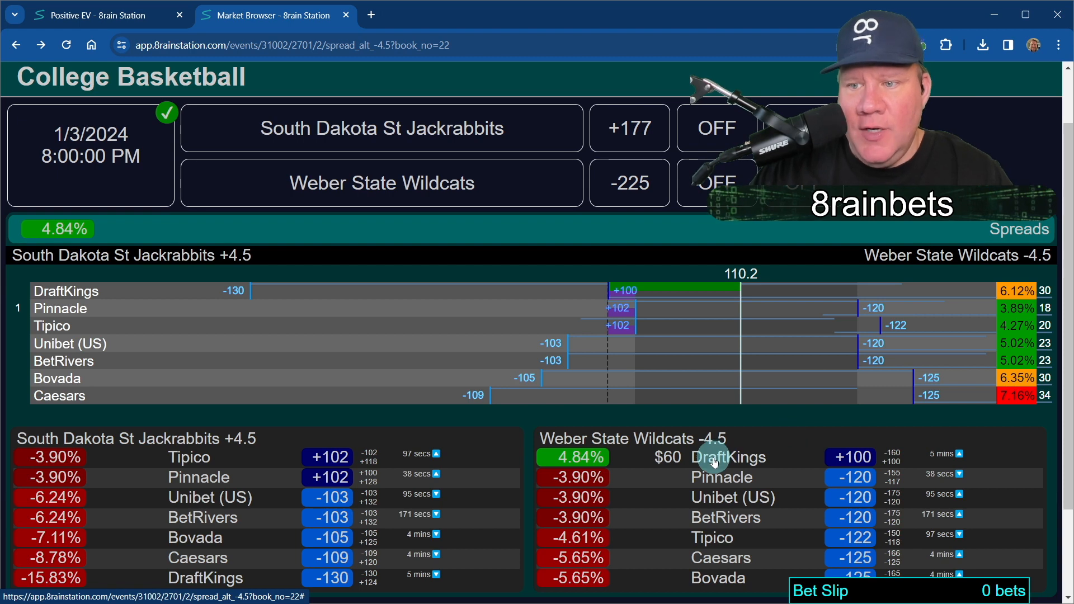
Step: Start a DraftKings bet entry for Weber State Wildcats -4.5 with boosted odds of +110 and the suggested 95.00 amount
left_click(682, 462)
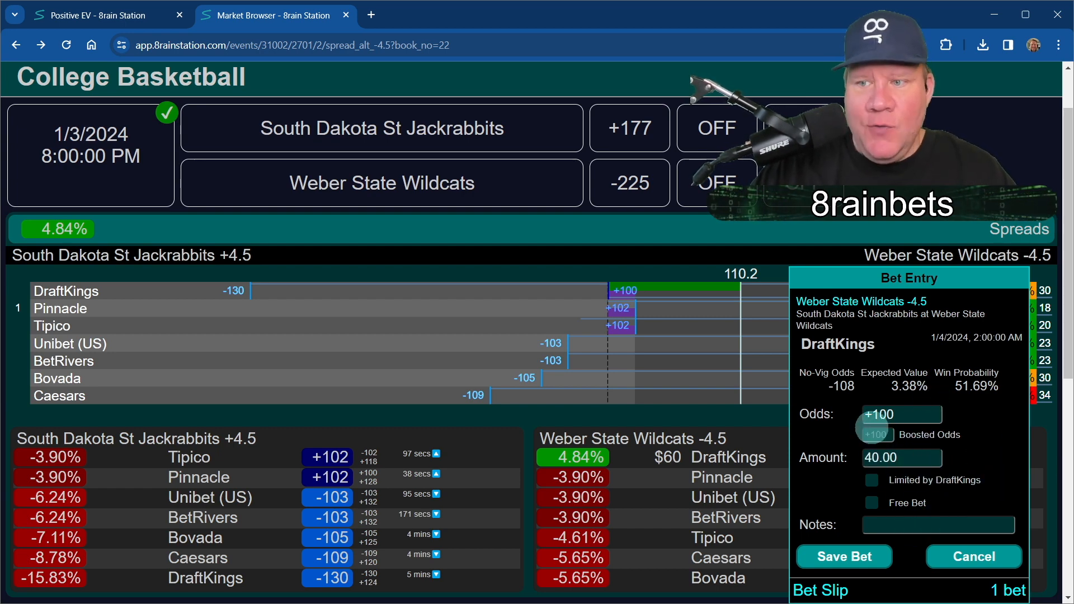
left_click(876, 435)
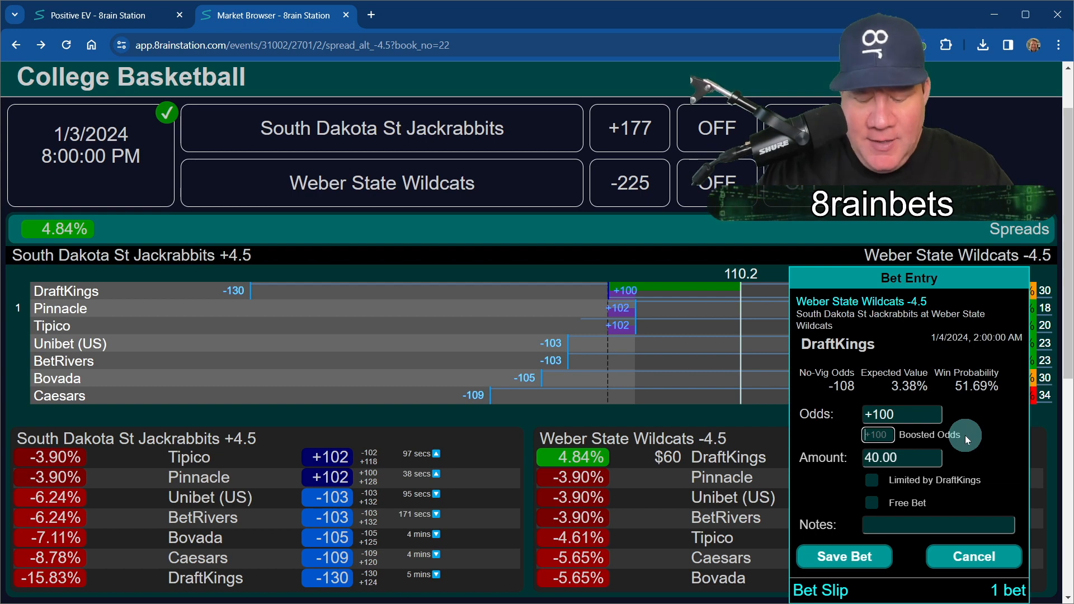
type("+110")
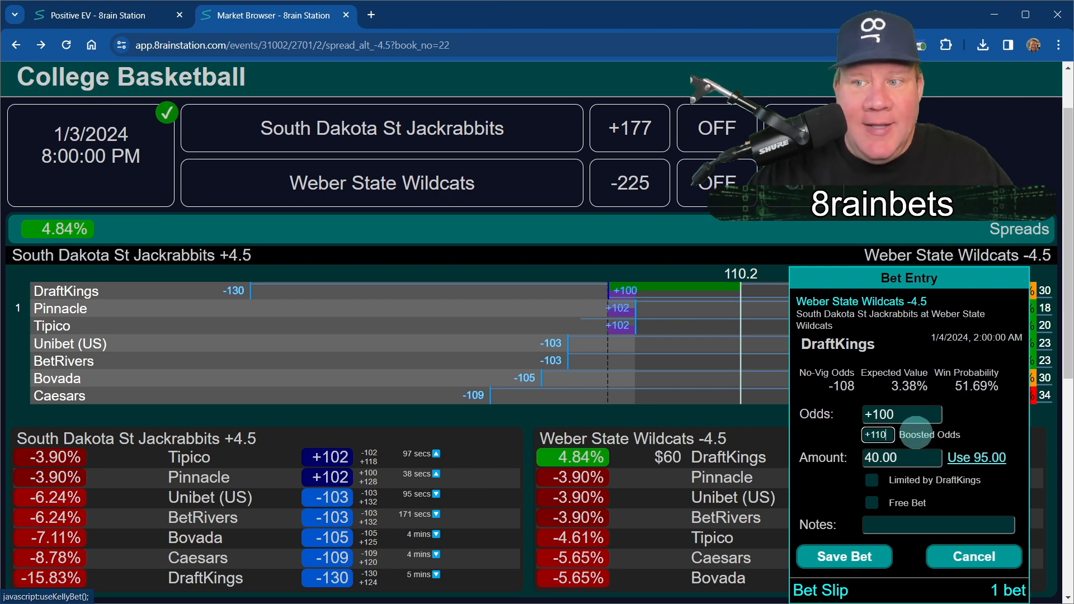
left_click(874, 436)
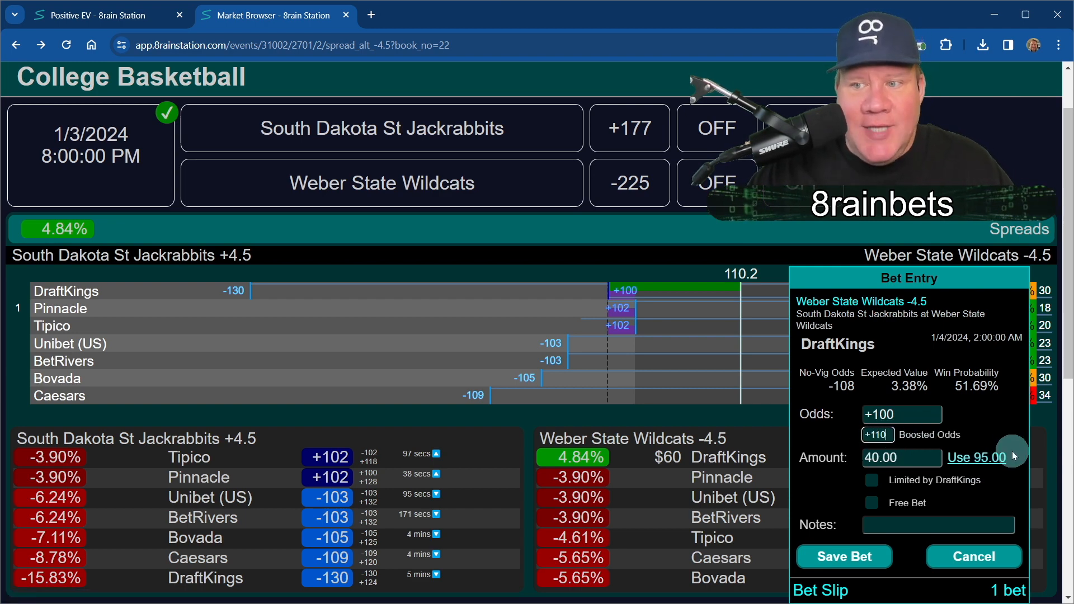
left_click(980, 468)
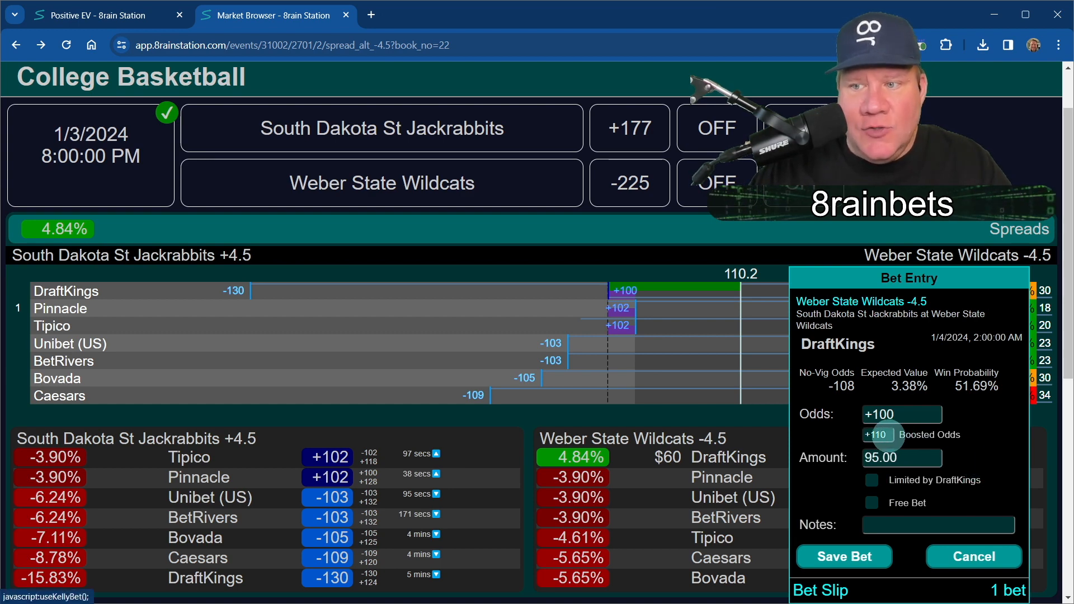
Step: Clear the boosted odds from the DraftKings bet entry and apply the suggested 40.00 amount
key("BackSpace")
key("BackSpace")
key("BackSpace")
key("BackSpace")
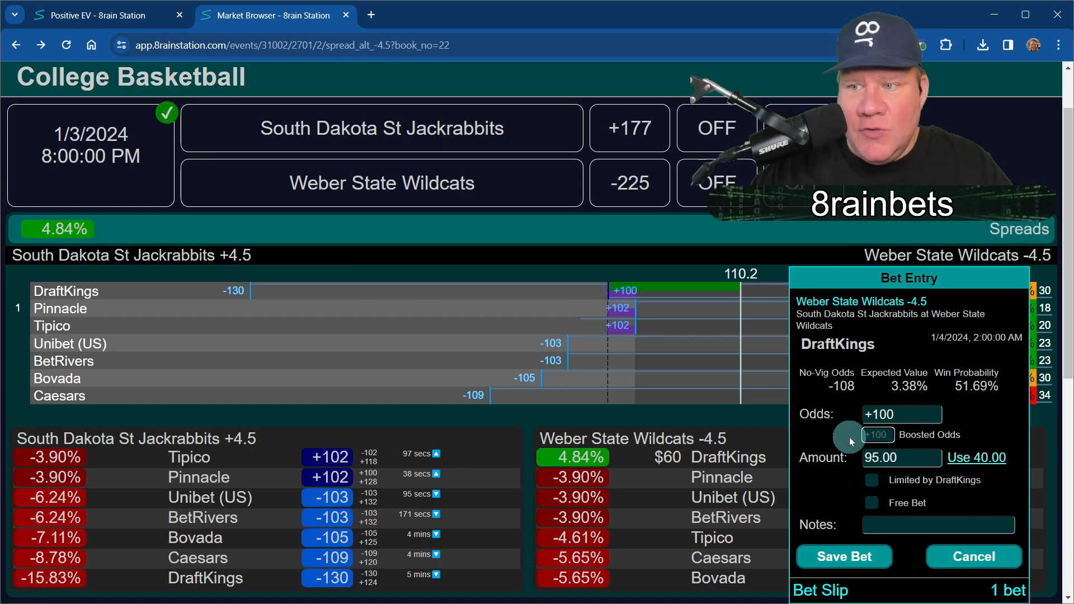
left_click(975, 459)
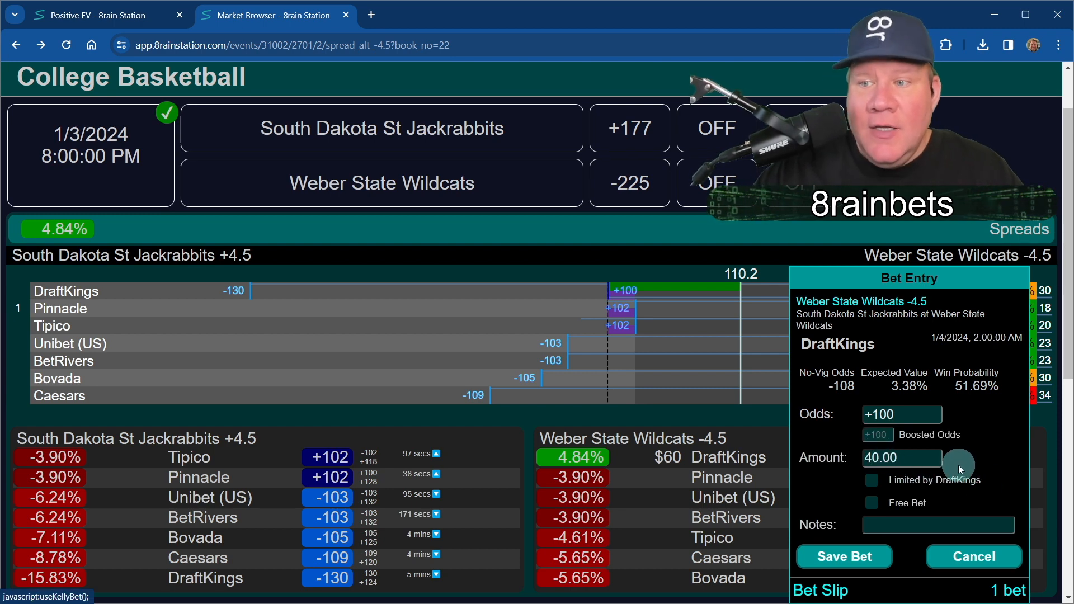
Step: Set the bet amount to 32 and mark the bet as limited by DraftKings
left_click_drag(918, 458, 799, 474)
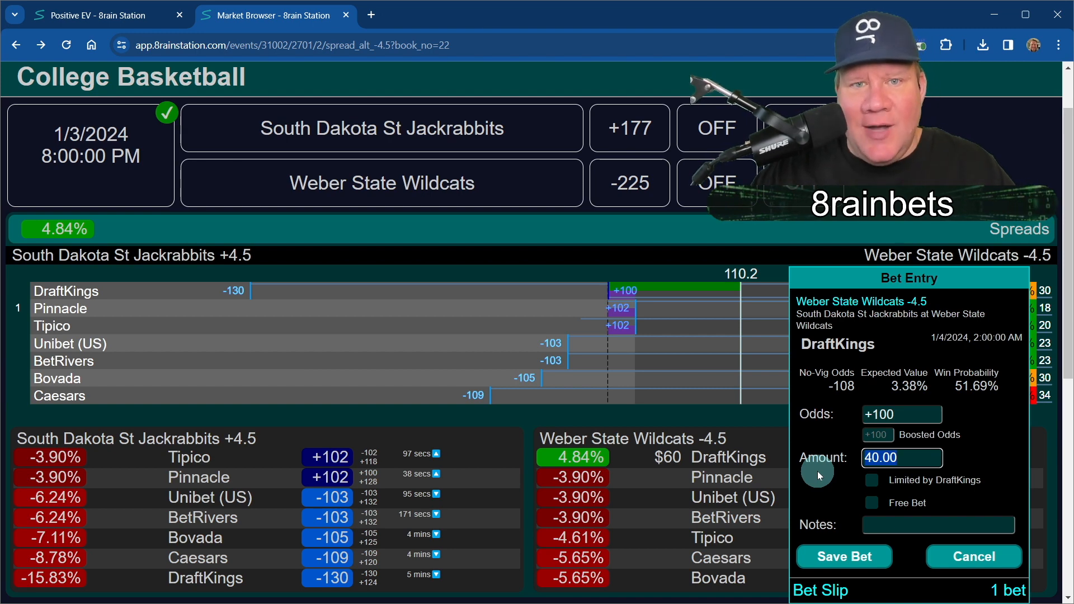
type("32")
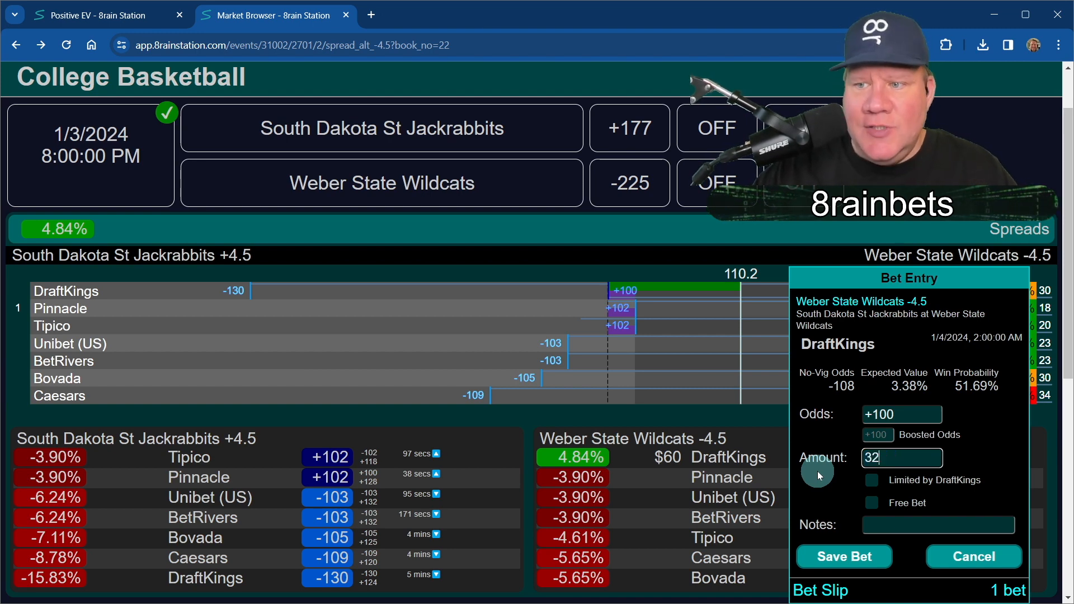
left_click(904, 482)
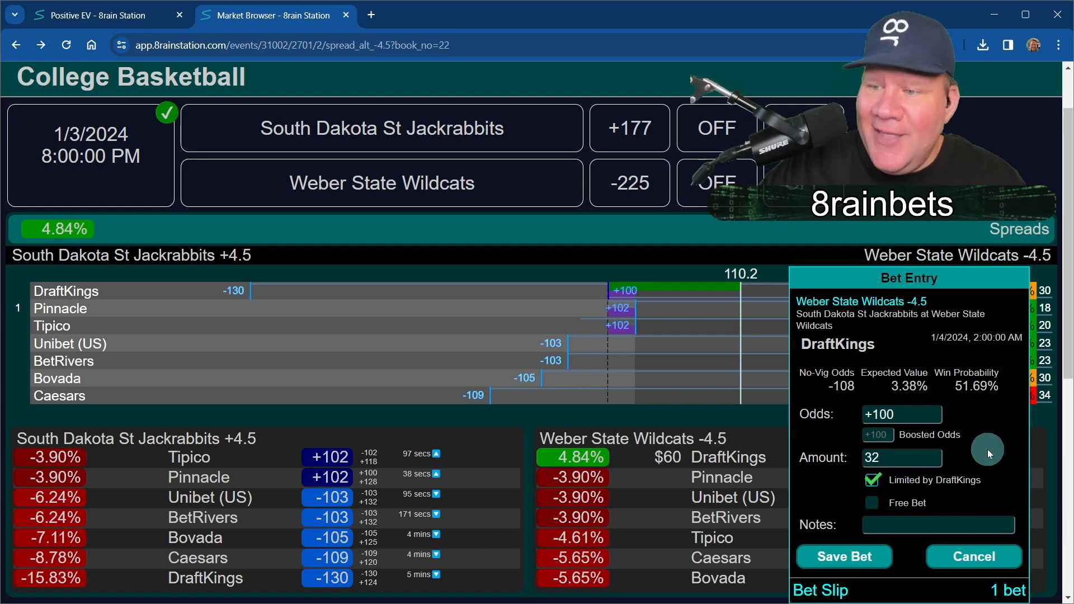
Step: Enter the note "DraftKings are Cowards!" in the DraftKings bet entry
left_click(912, 521)
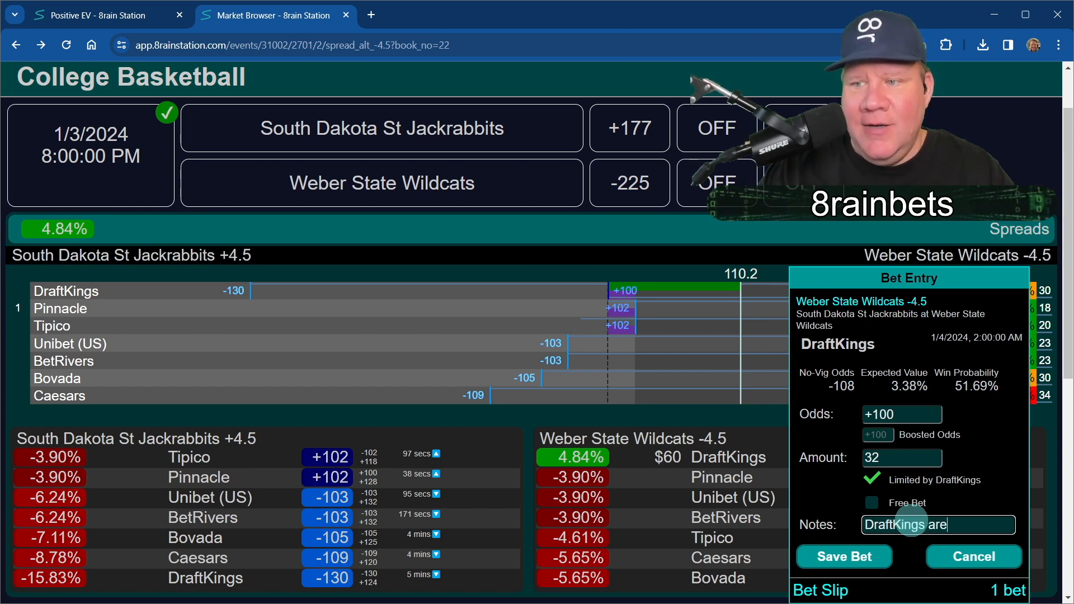
type("DraftKings are Coow")
key("BackSpace")
key("BackSpace")
type("waa")
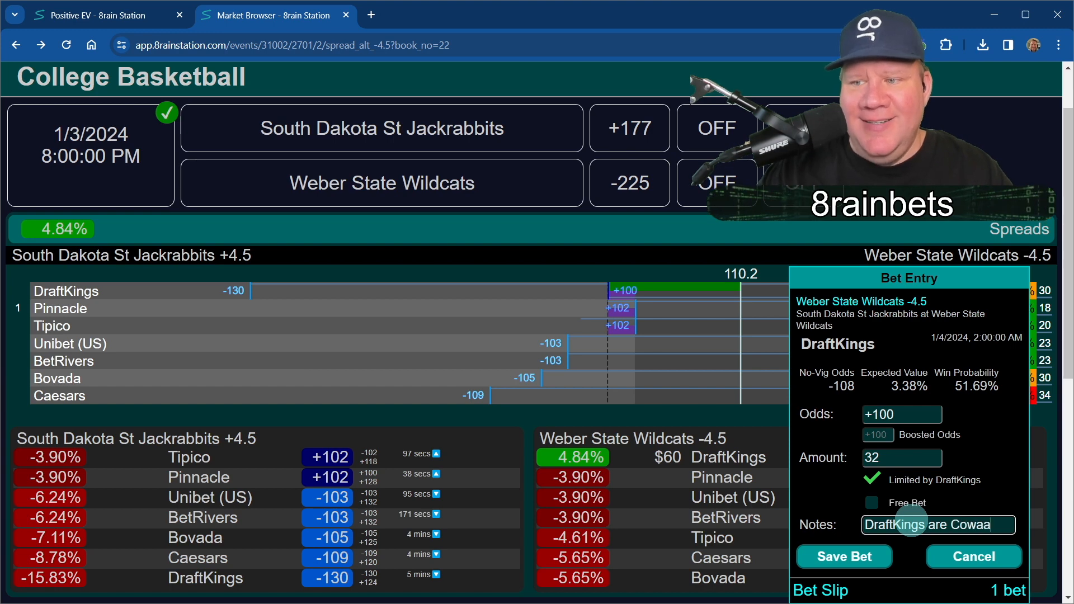
type("rds")
key("BackSpace")
key("BackSpace")
key("BackSpace")
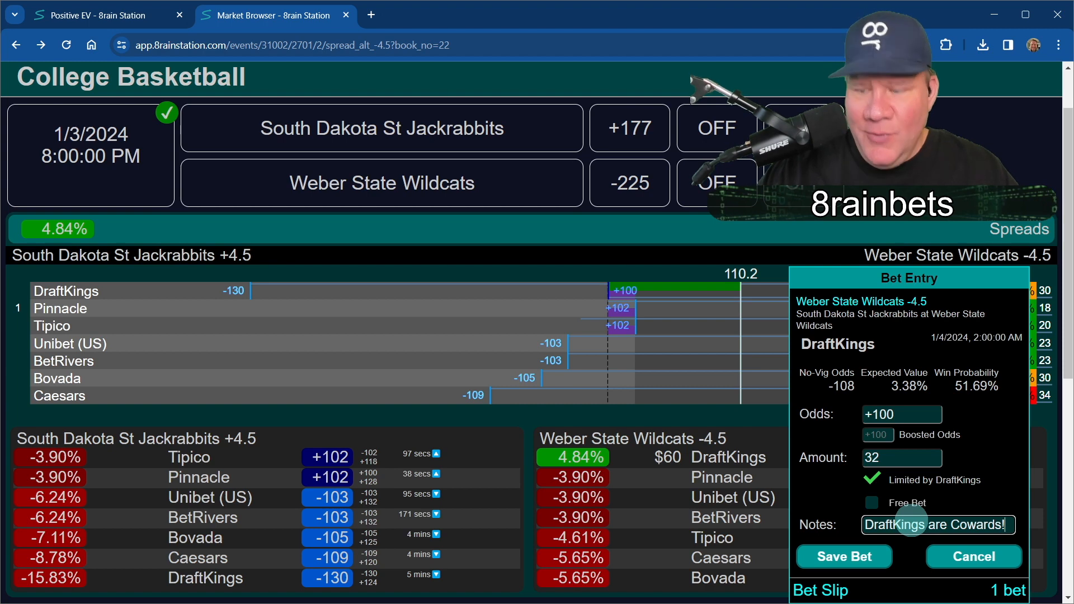
Step: Clear the note and cancel the DraftKings bet entry without saving it
key("BackSpace")
key("BackSpace")
key("BackSpace")
key("BackSpace")
key("BackSpace")
key("BackSpace")
key("BackSpace")
key("BackSpace")
key("BackSpace")
key("BackSpace")
key("BackSpace")
key("BackSpace")
key("BackSpace")
key("BackSpace")
key("BackSpace")
key("BackSpace")
key("BackSpace")
key("BackSpace")
key("BackSpace")
key("BackSpace")
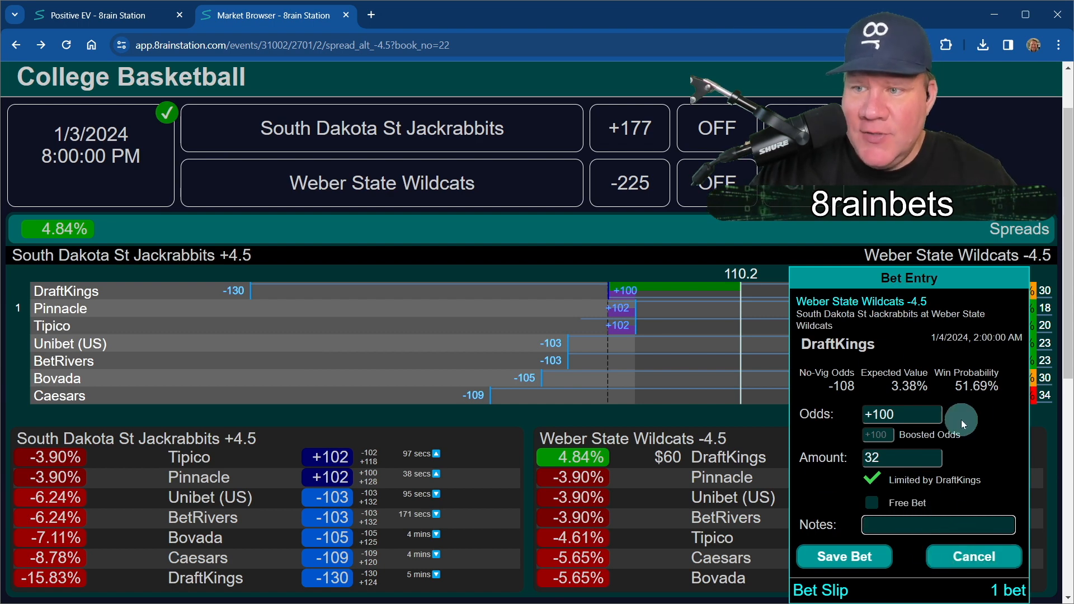
left_click(974, 556)
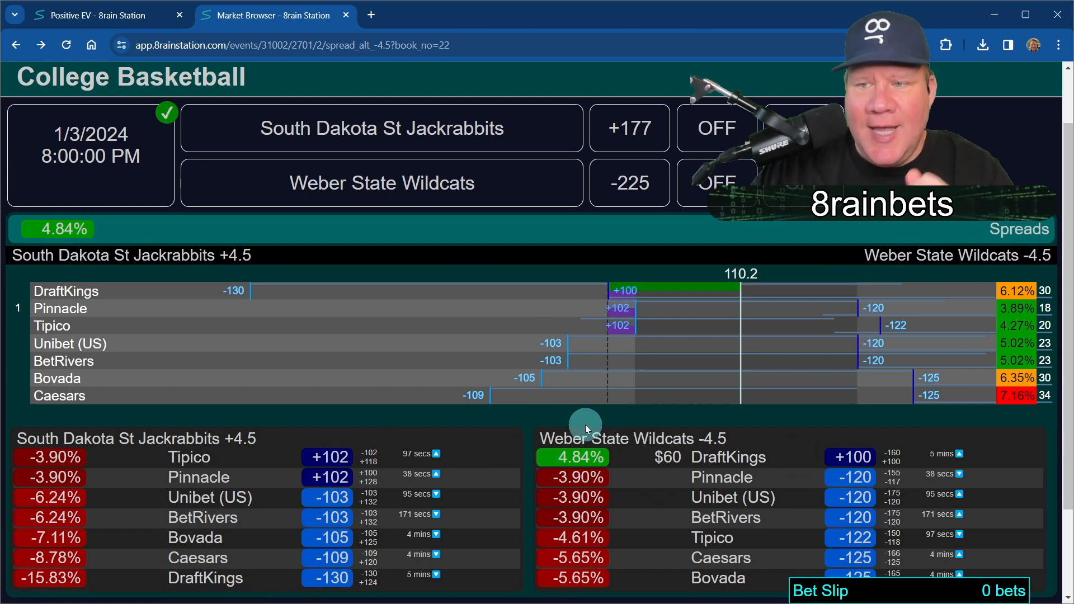
Step: Open a Pinnacle bet entry for South Dakota St Jackrabbits +4.5, inspect its suggested amount, and cancel the entry
left_click(223, 482)
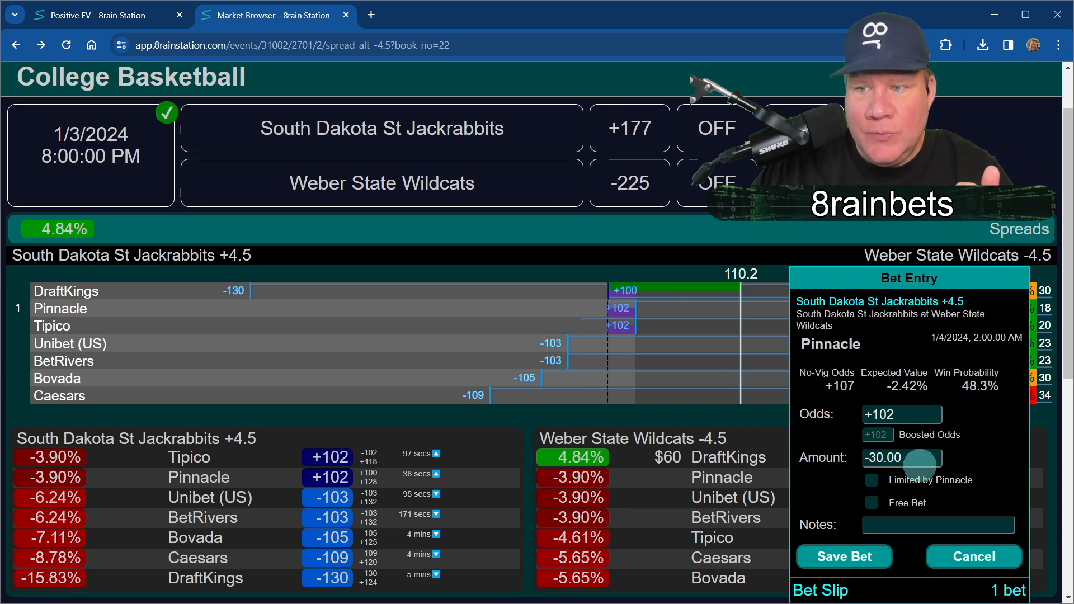
left_click(896, 453)
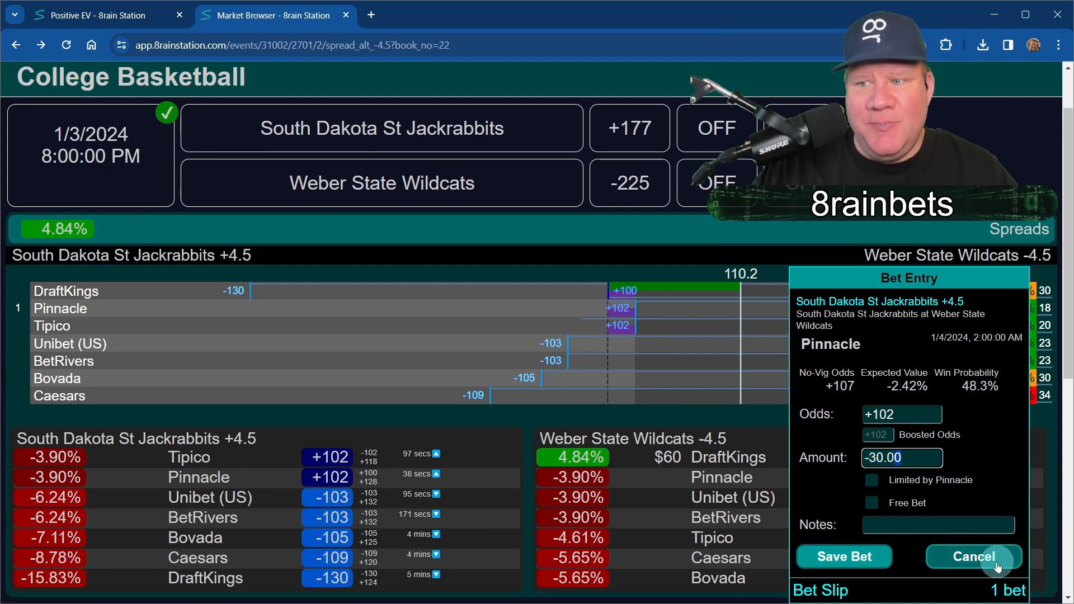
left_click(978, 557)
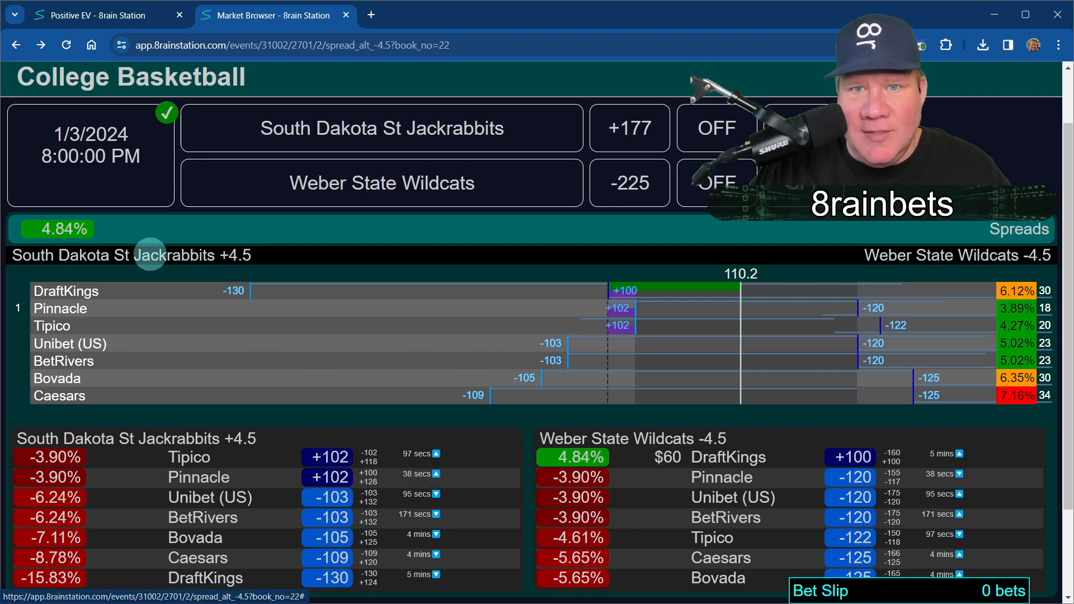
Step: Examine the South Dakota St +4.5 / Weber State -4.5 spread page, comparing the odds chart with each book's prices for both sides
scroll(563, 412, "down", 1)
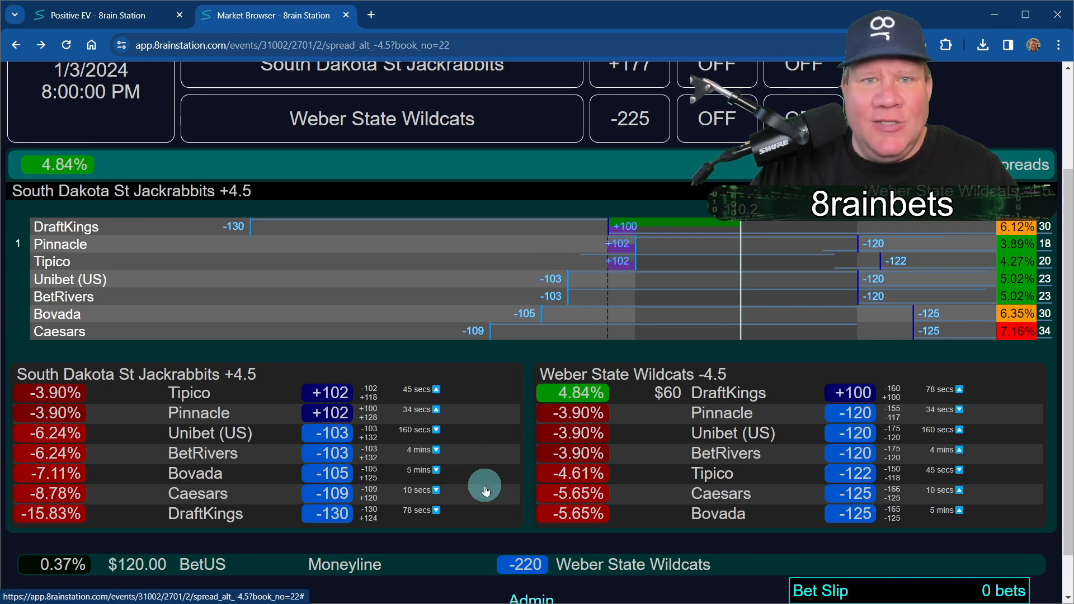
scroll(459, 506, "up", 1)
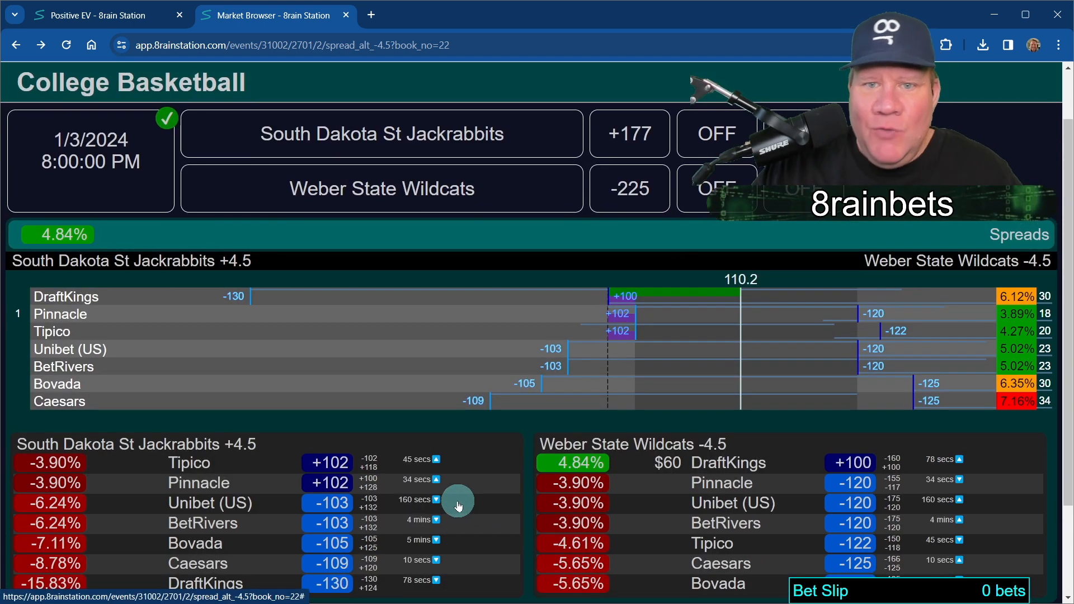
scroll(459, 507, "up", 1)
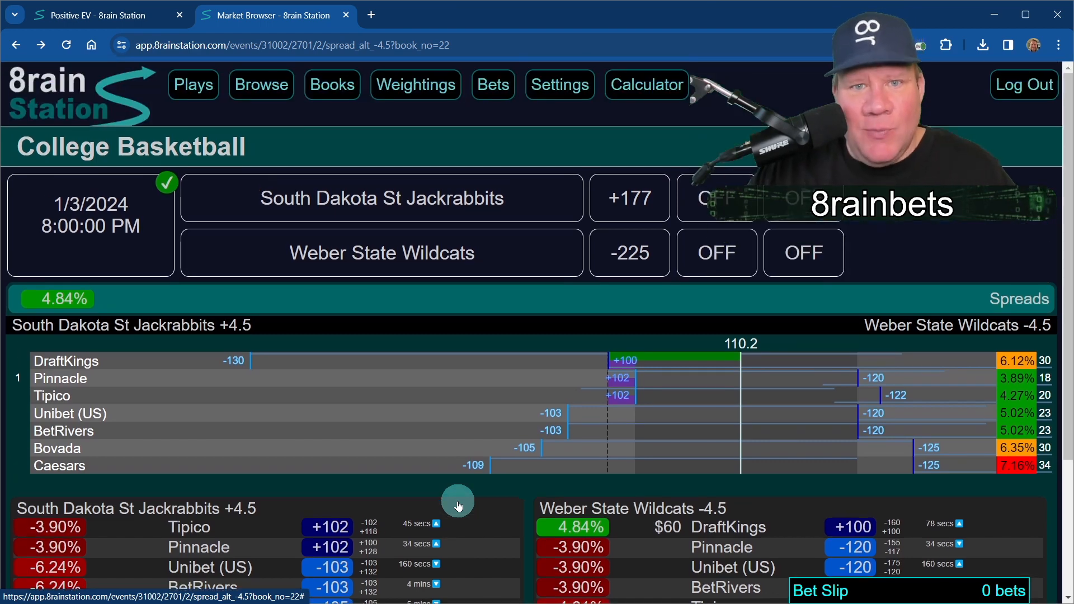
scroll(469, 498, "down", 1)
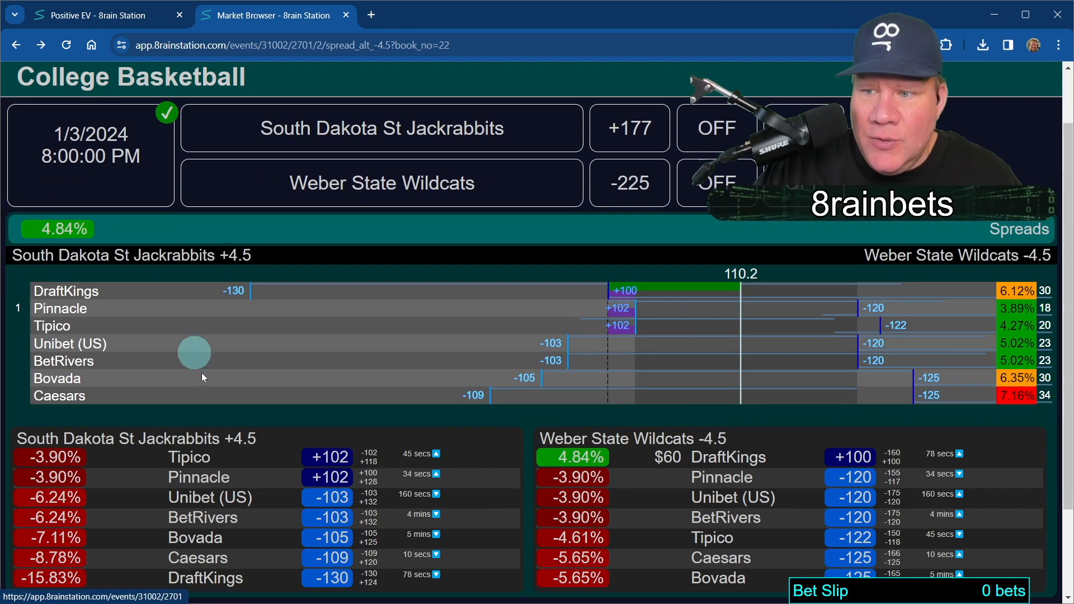
scroll(383, 363, "down", 2)
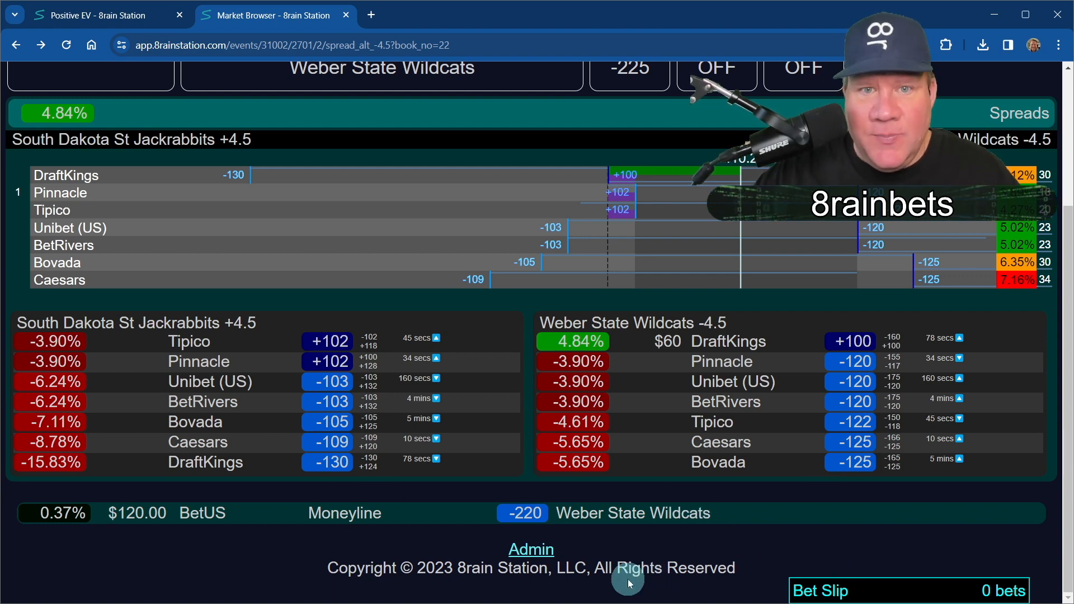
scroll(625, 520, "up", 3)
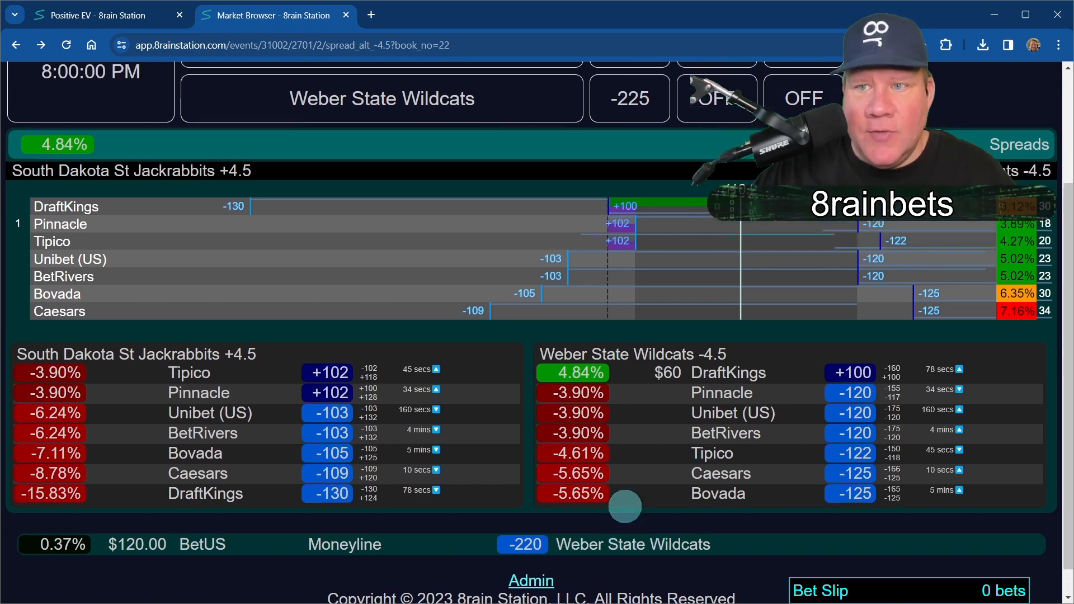
scroll(625, 520, "down", 3)
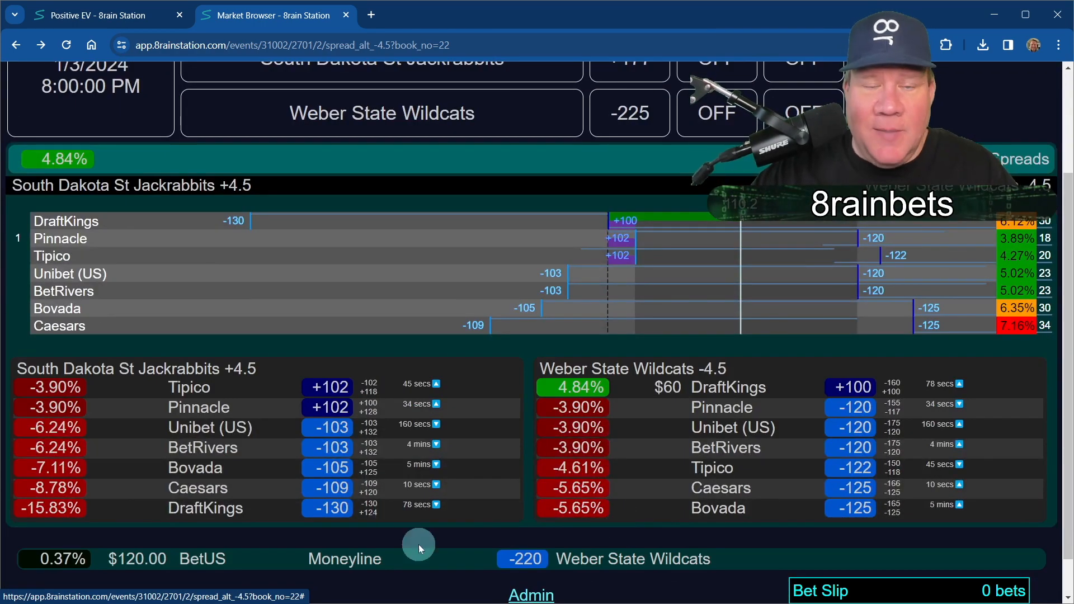
scroll(575, 572, "up", 1)
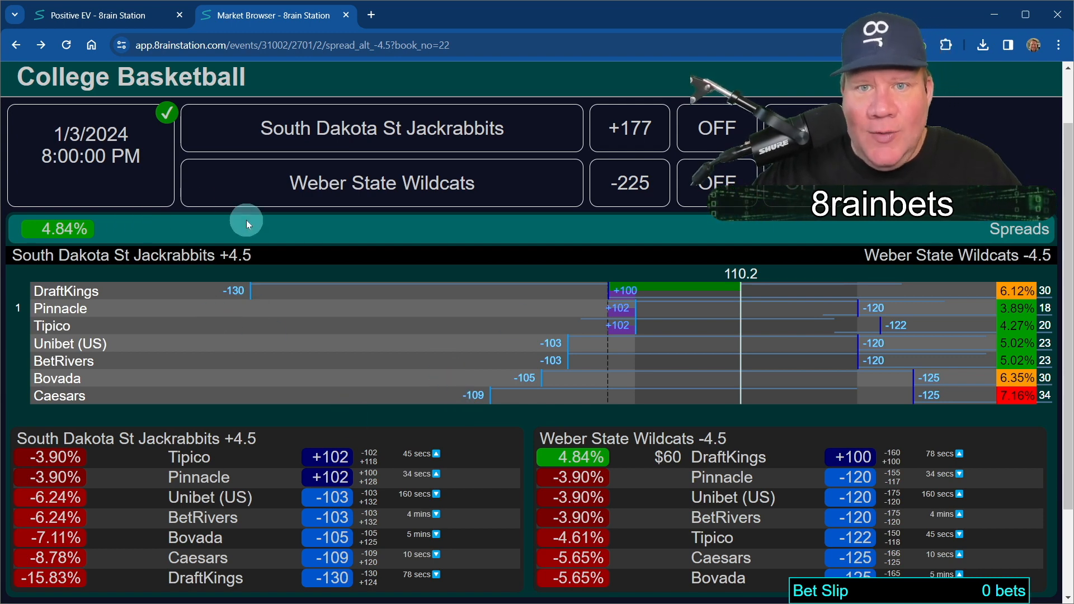
scroll(249, 223, "up", 1)
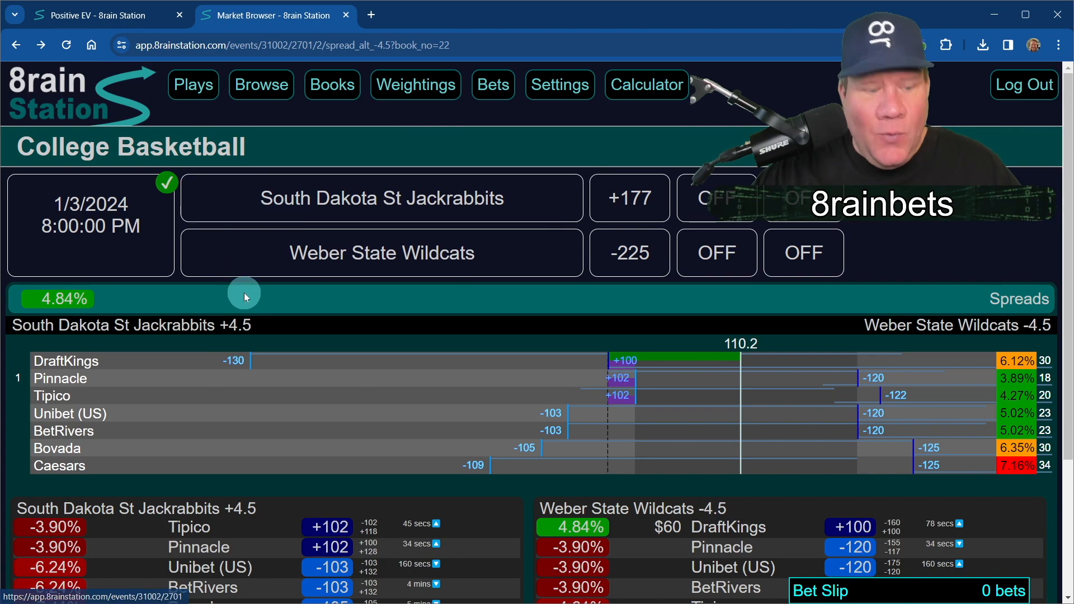